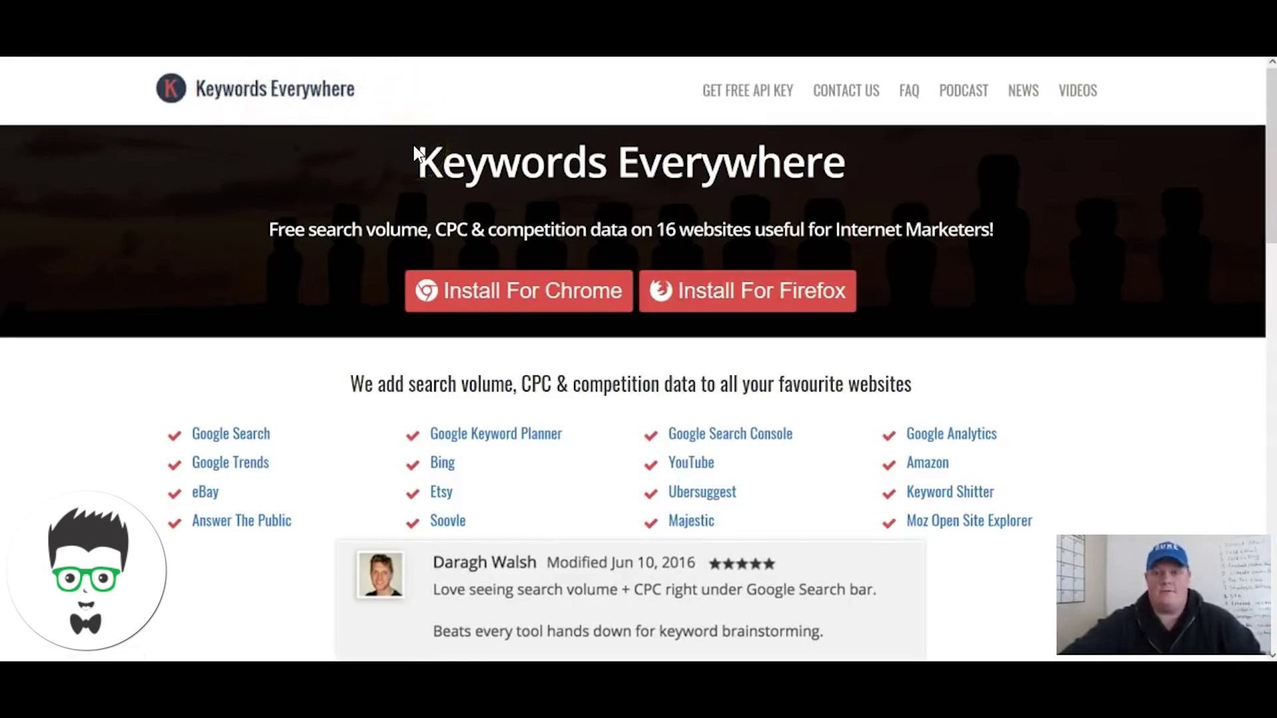
- Point out where to install the Keywords Everywhere extension for Chrome
click(757, 167)
click(633, 119)
click(608, 205)
click(607, 299)
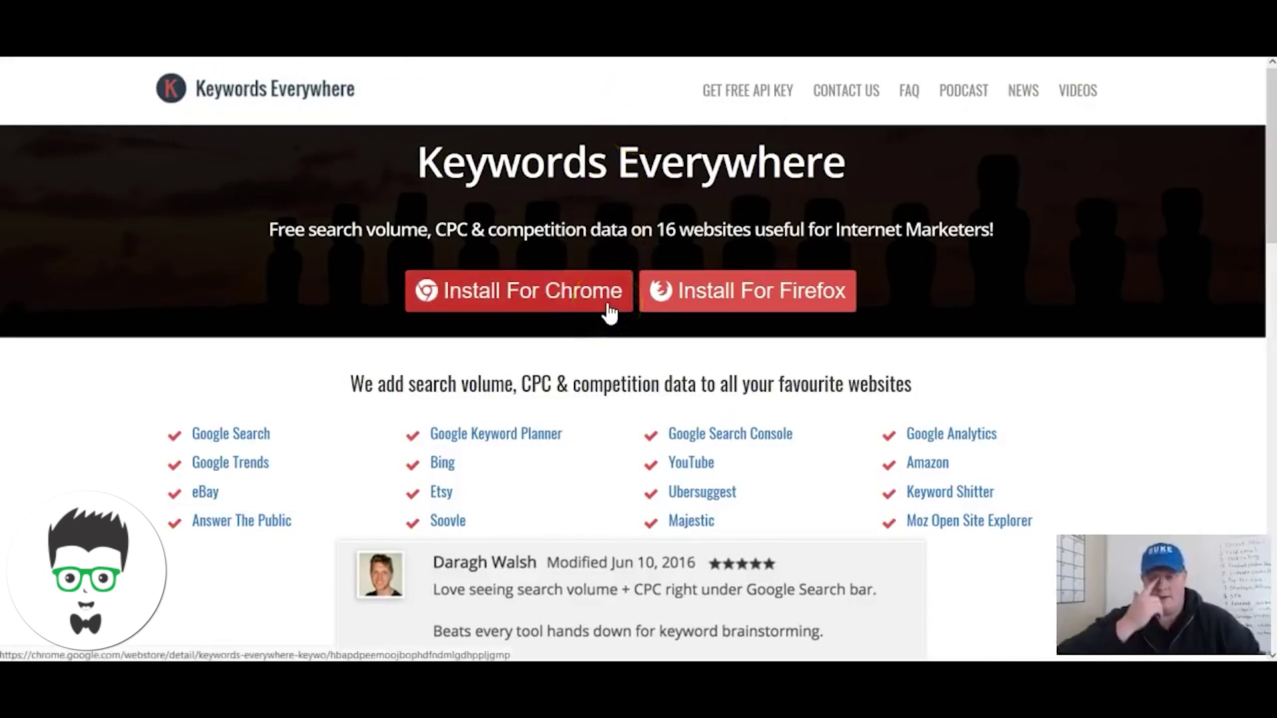
click(729, 340)
click(753, 360)
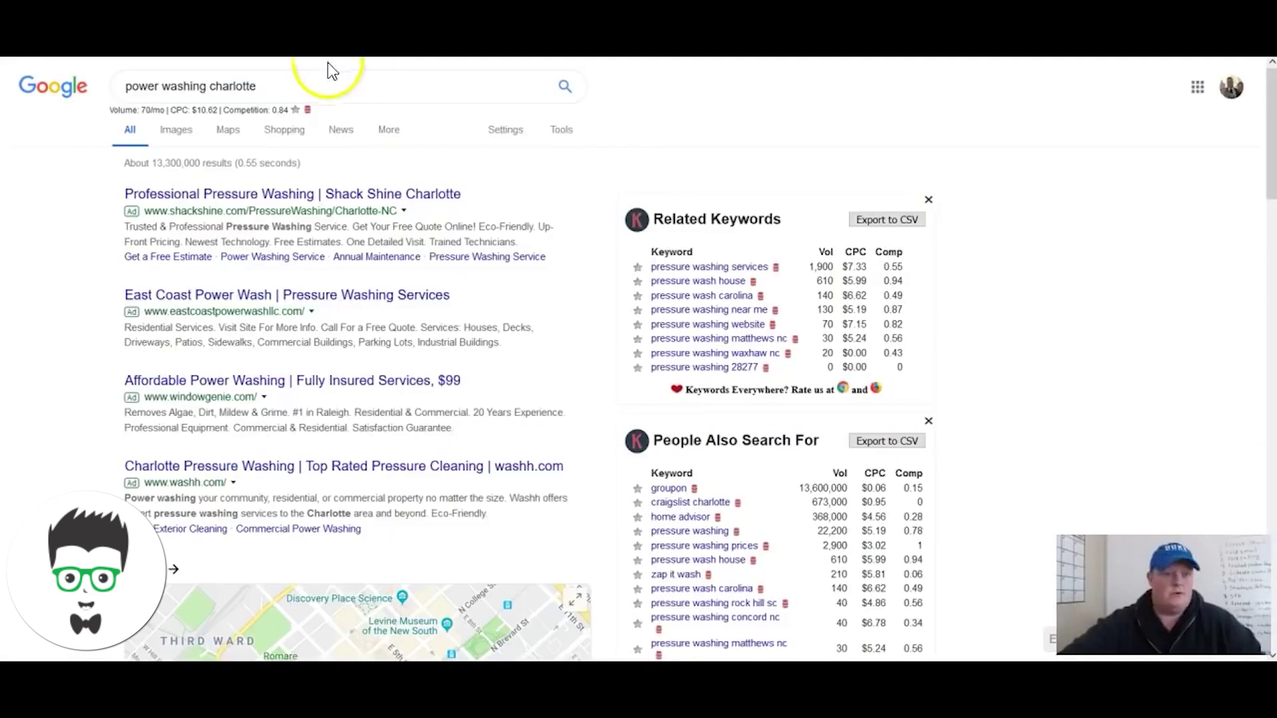
- Highlight the 590/mo volume and $29.09 CPC stats for divorce lawyer atlanta
drag(109, 110, 219, 110)
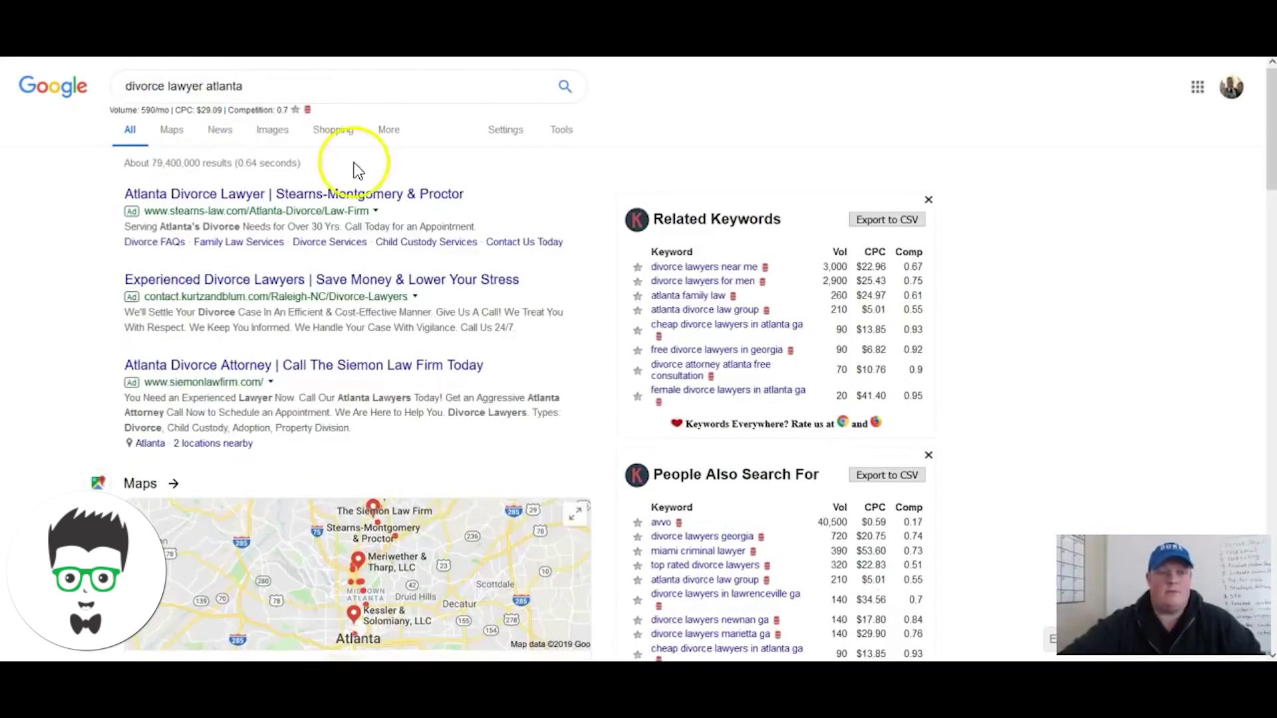
drag(114, 111, 221, 120)
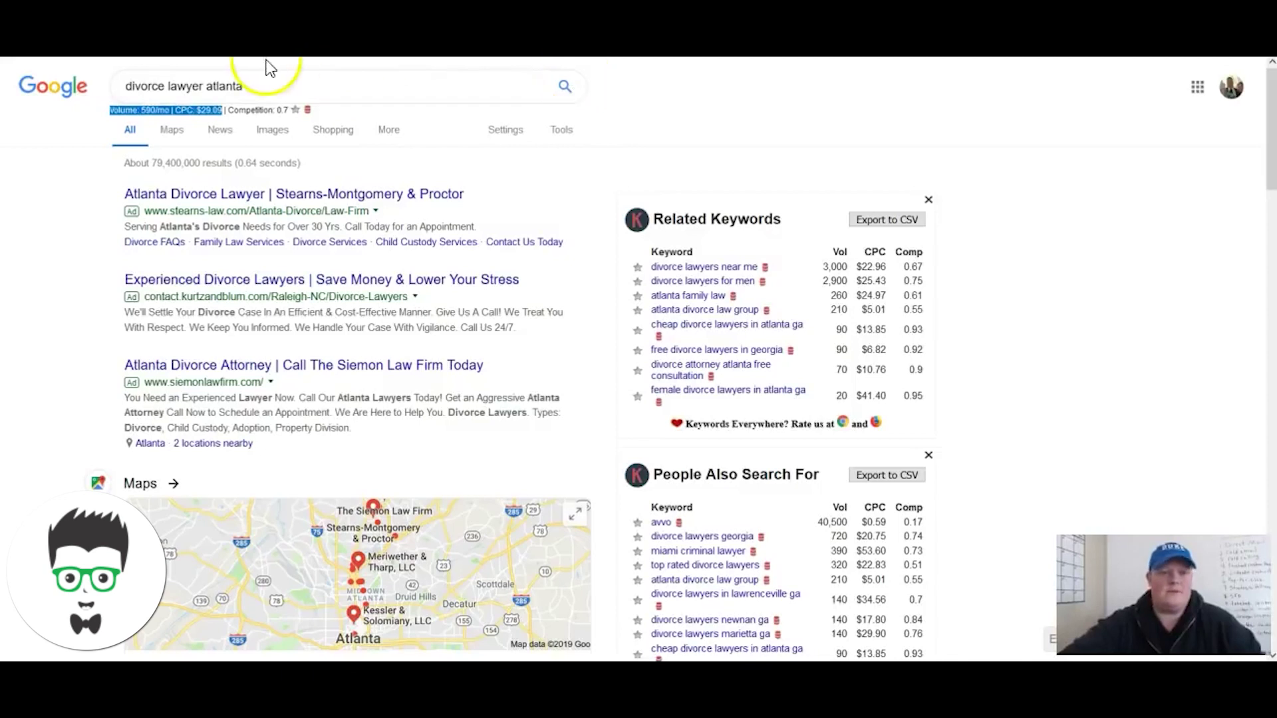
click(141, 81)
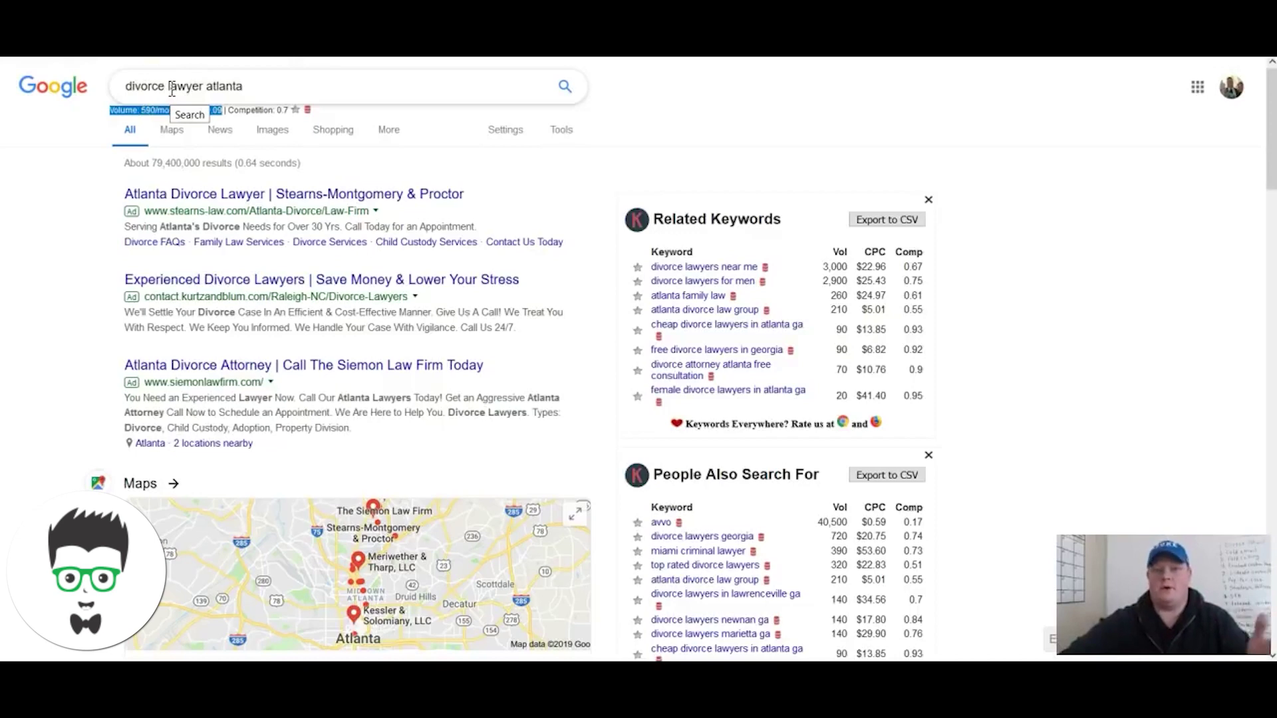
- Search divorce lawyer without a location, then divorce lawyer atlanta again
double_click(225, 86)
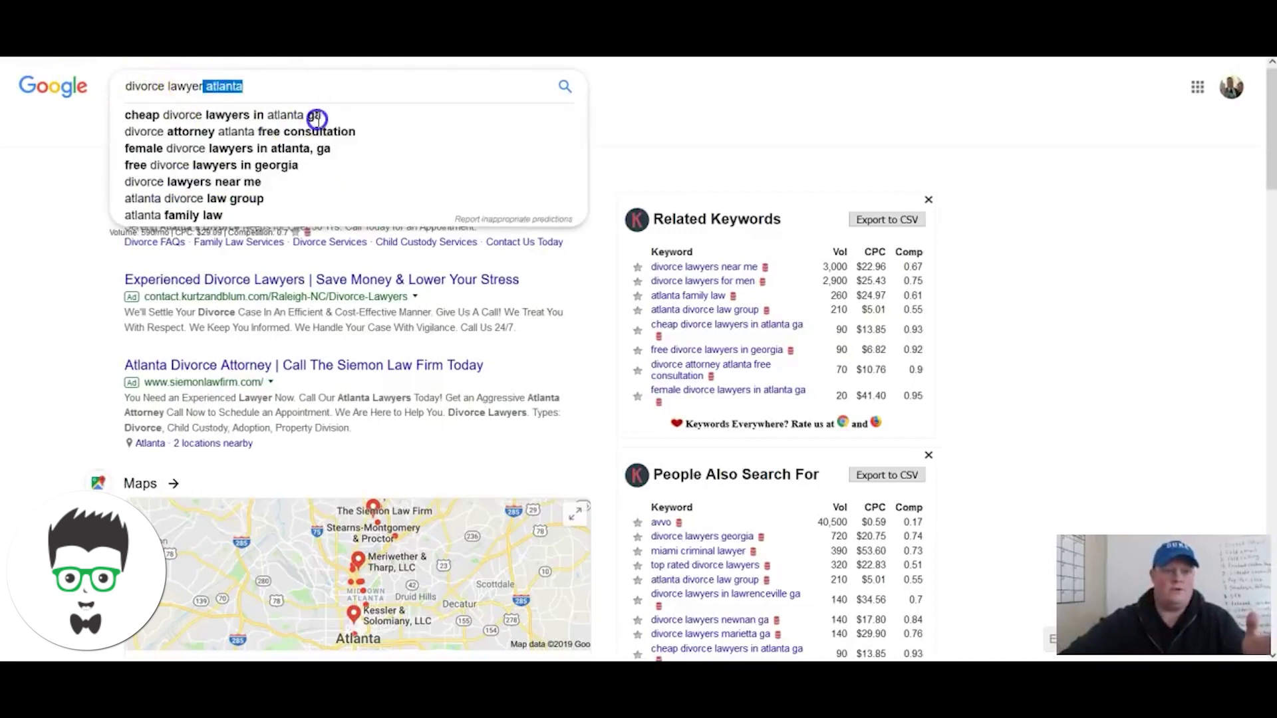
key(BackSpace)
key(Return)
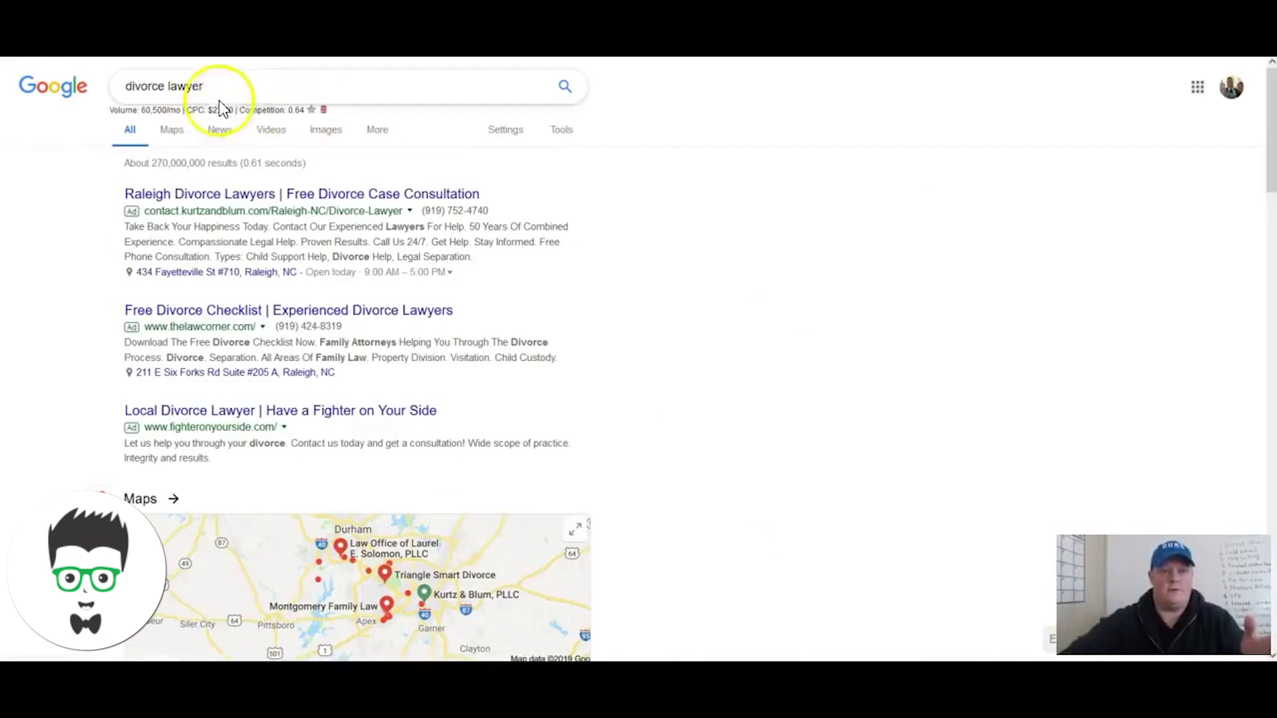
click(233, 85)
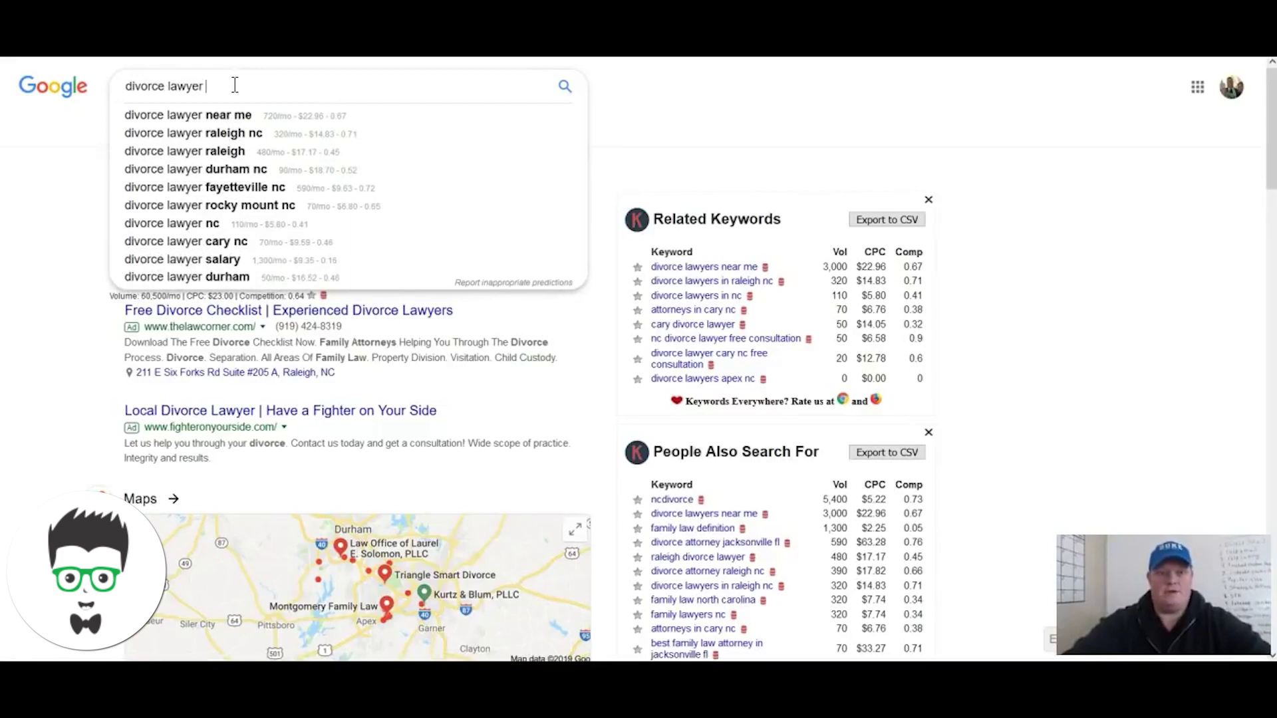
text(atlanta)
key(Return)
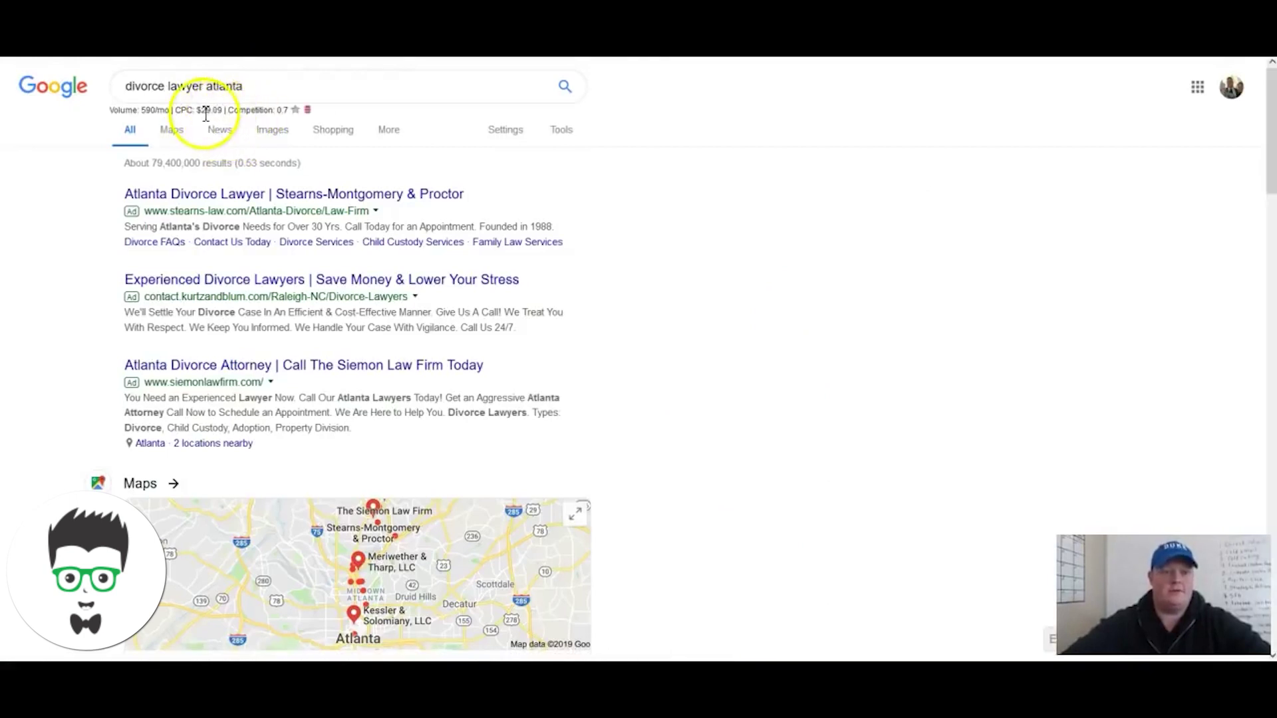
- Search divorce lawyer las vegas, then divorce lawyer los angeles, to compare CPCs
drag(203, 86, 305, 91)
key(BackSpace)
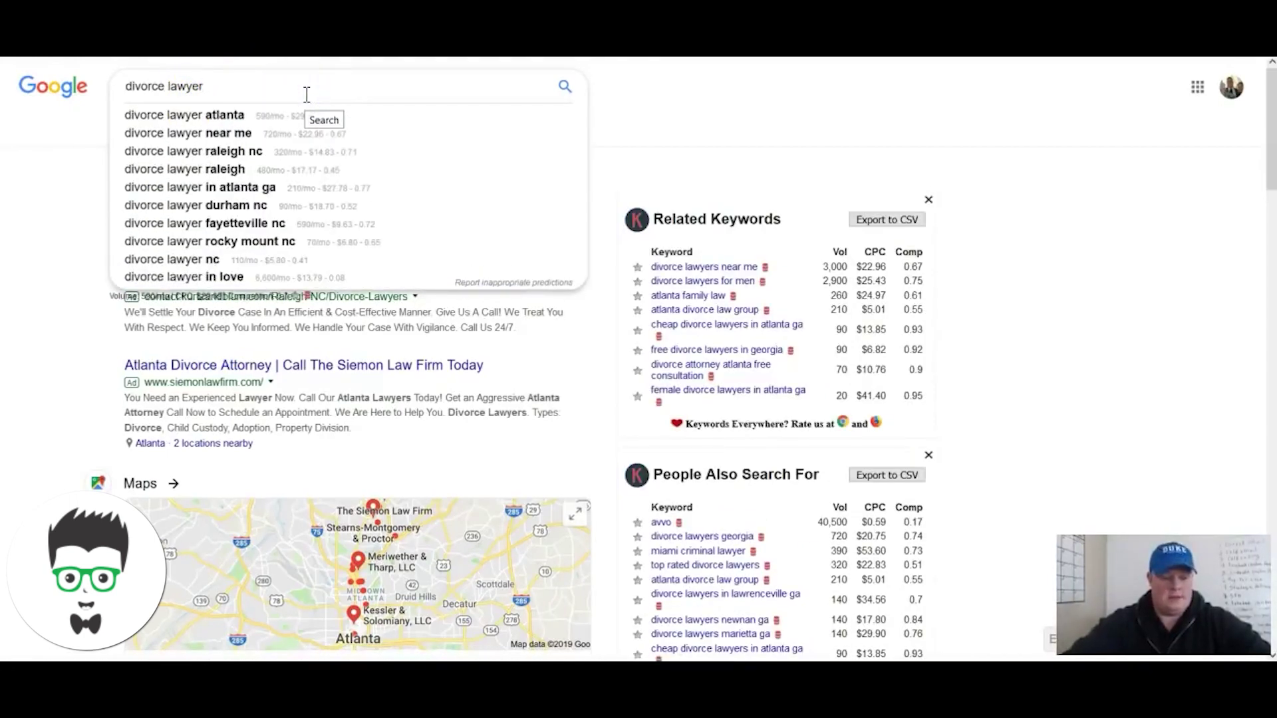
text(las vegas)
key(Return)
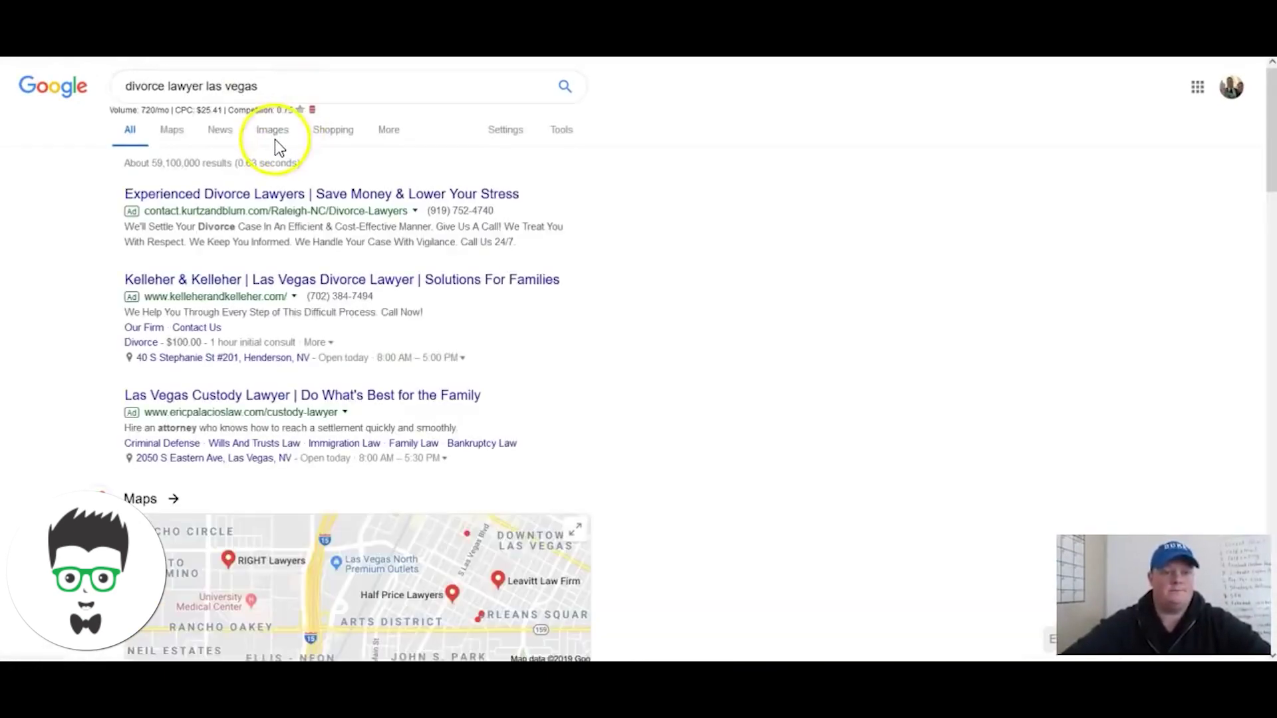
drag(258, 86, 213, 87)
text(os ang)
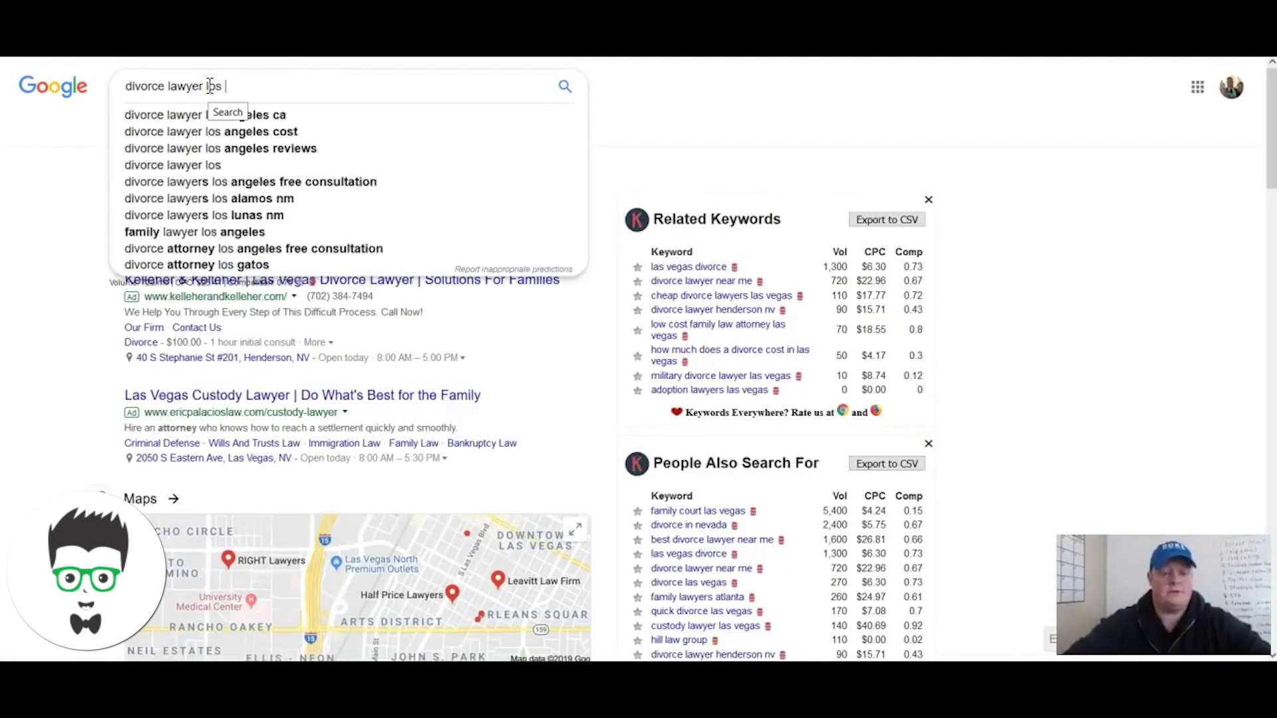
text(eles)
key(Return)
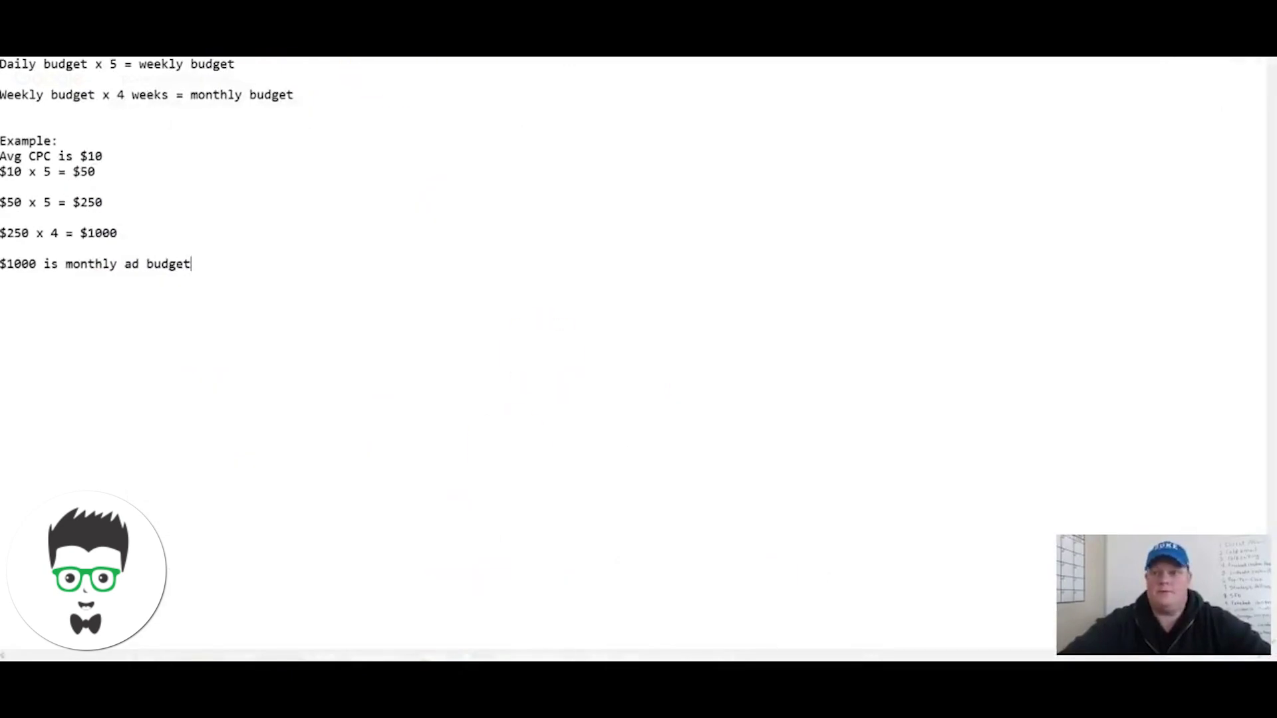
- Shrink Notepad over the power washing charlotte results and highlight the 5 in Avg CPC x 5
drag(1042, 66, 1054, 110)
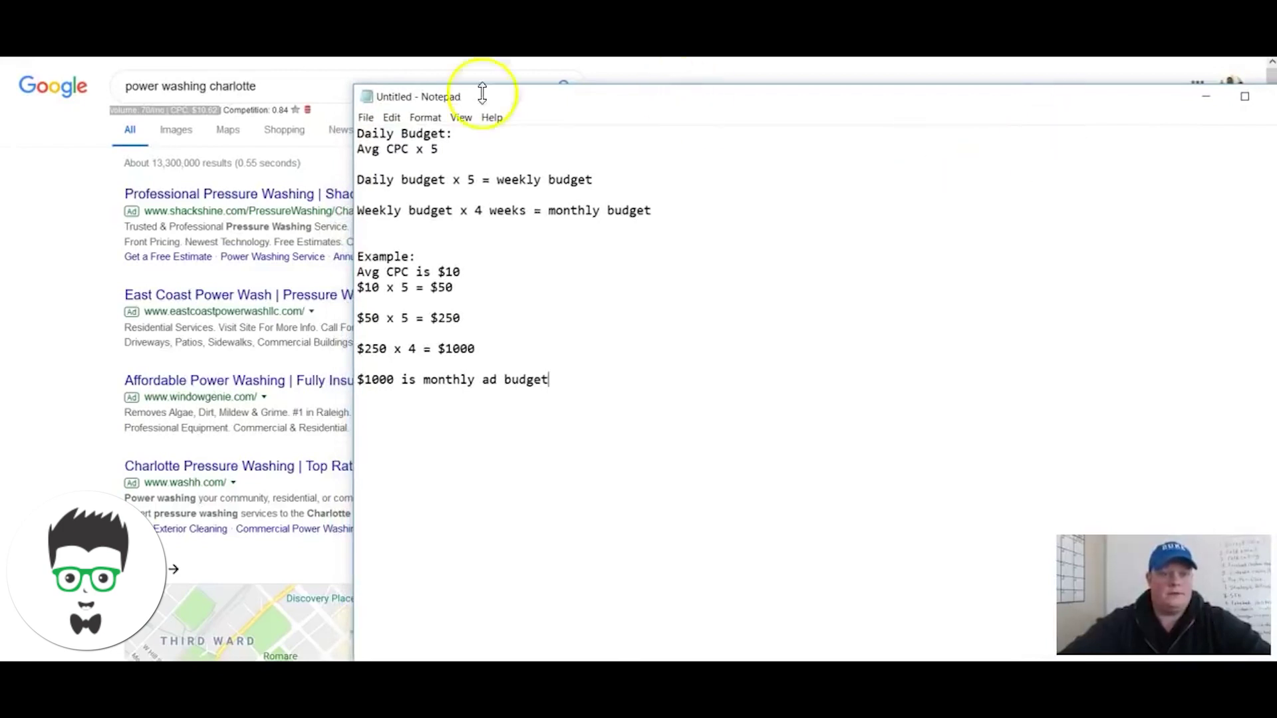
click(202, 123)
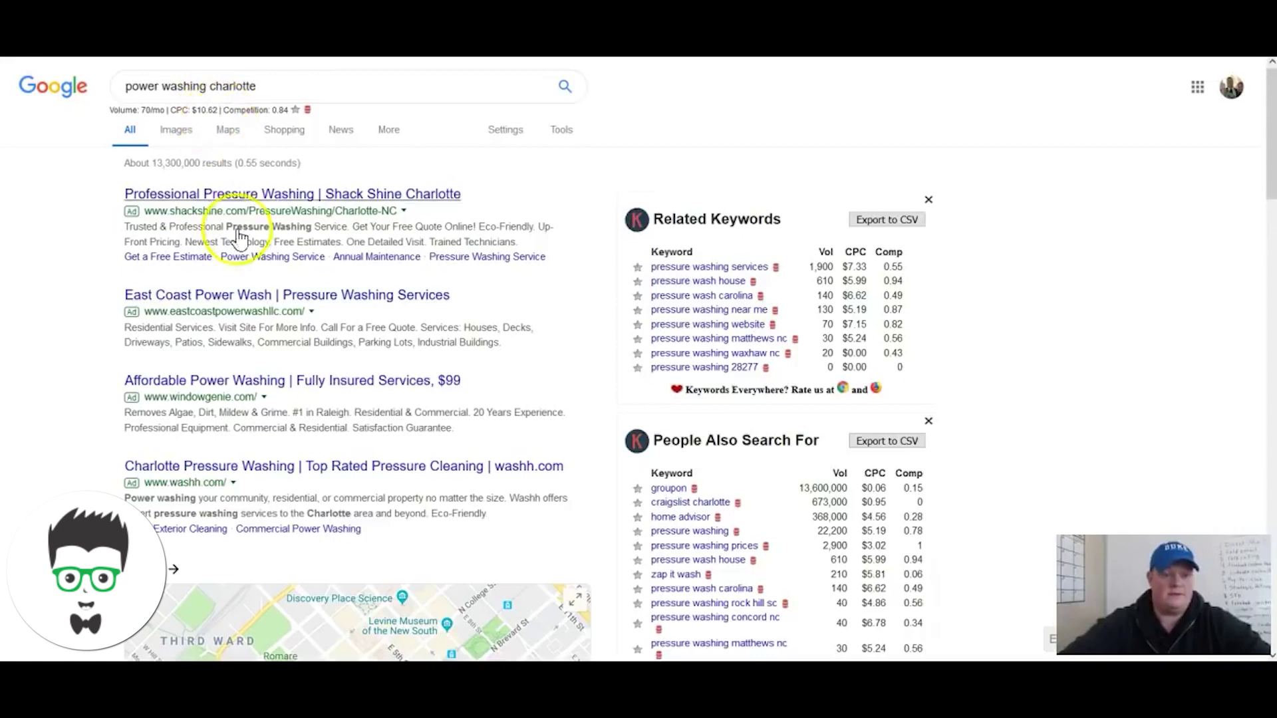
key(alt+Tab)
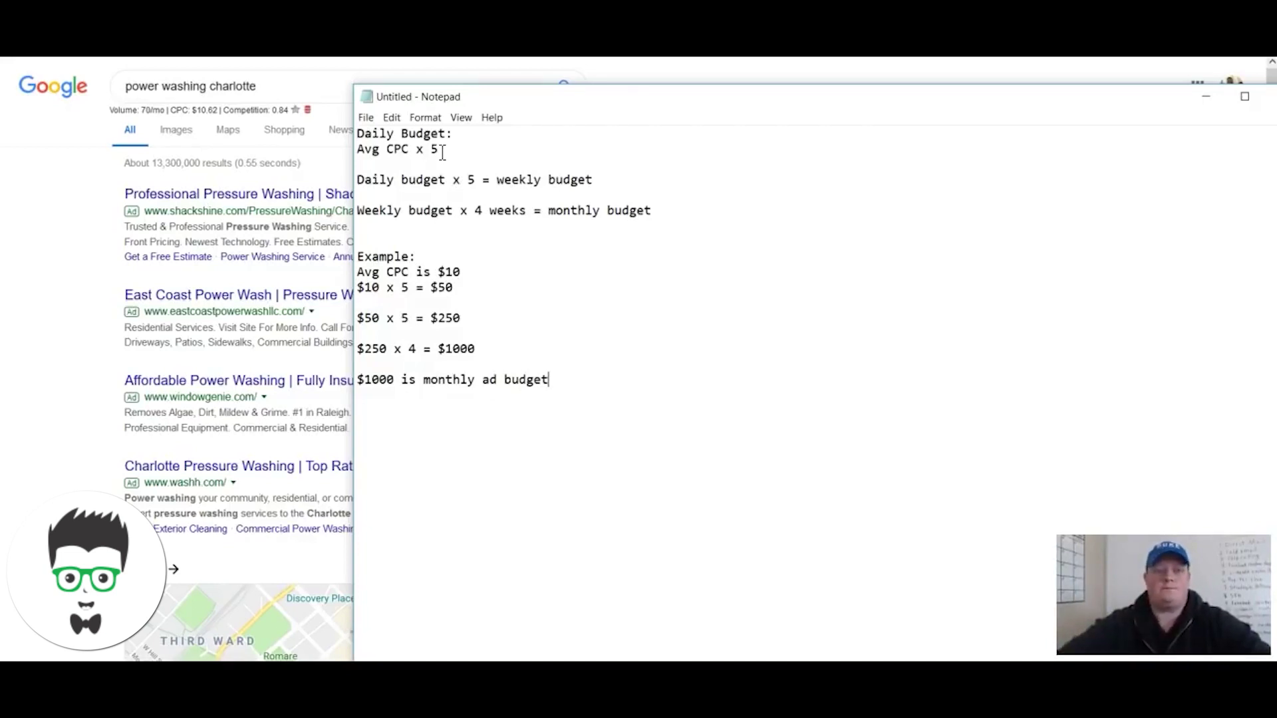
drag(443, 151, 433, 150)
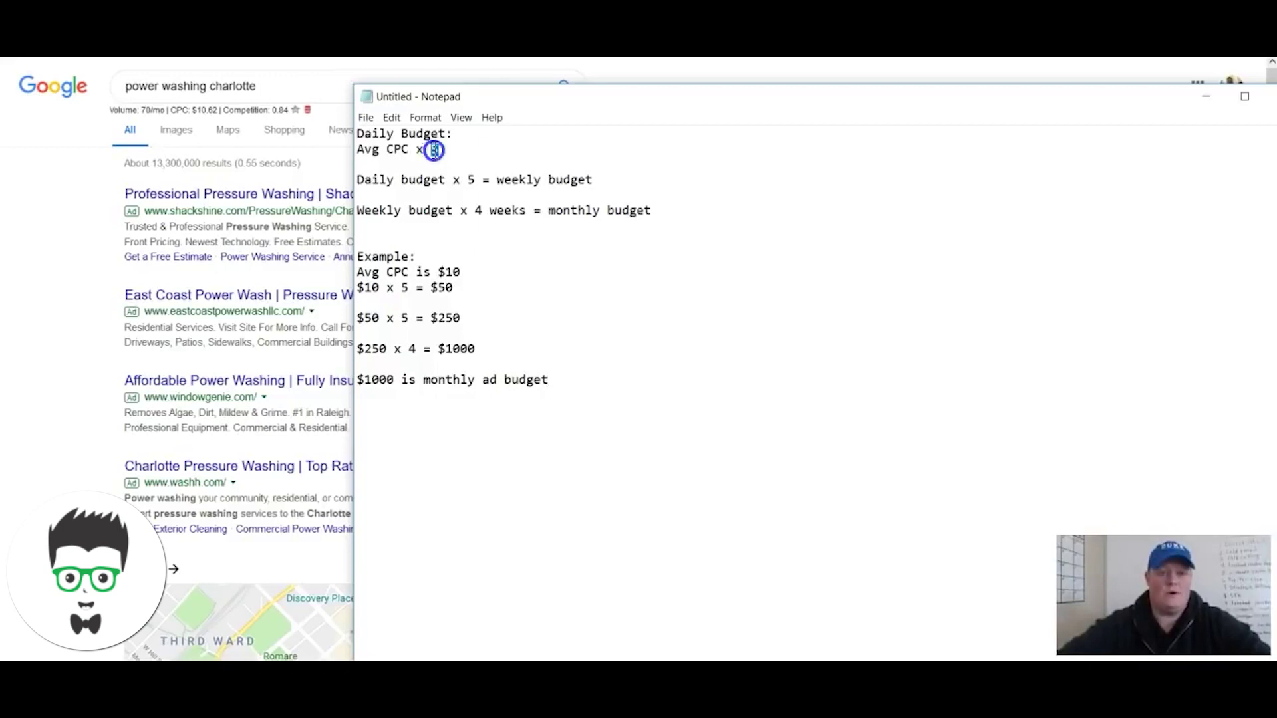
click(440, 152)
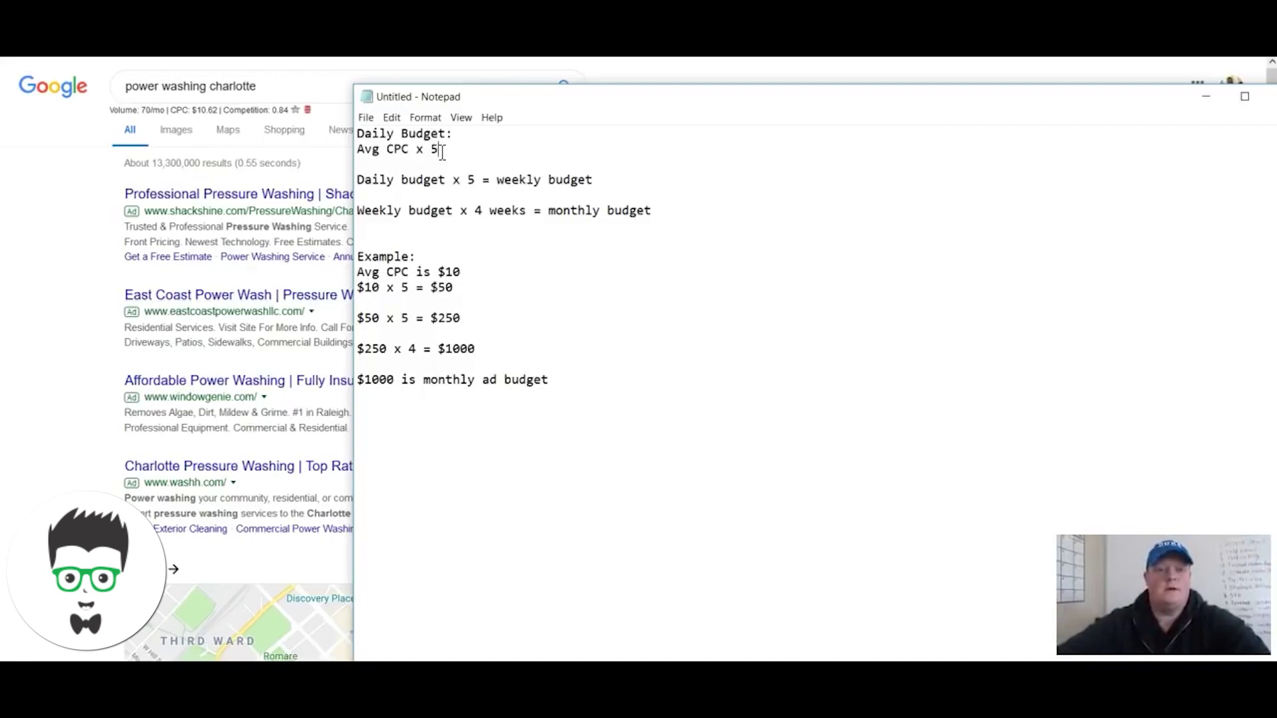
click(443, 152)
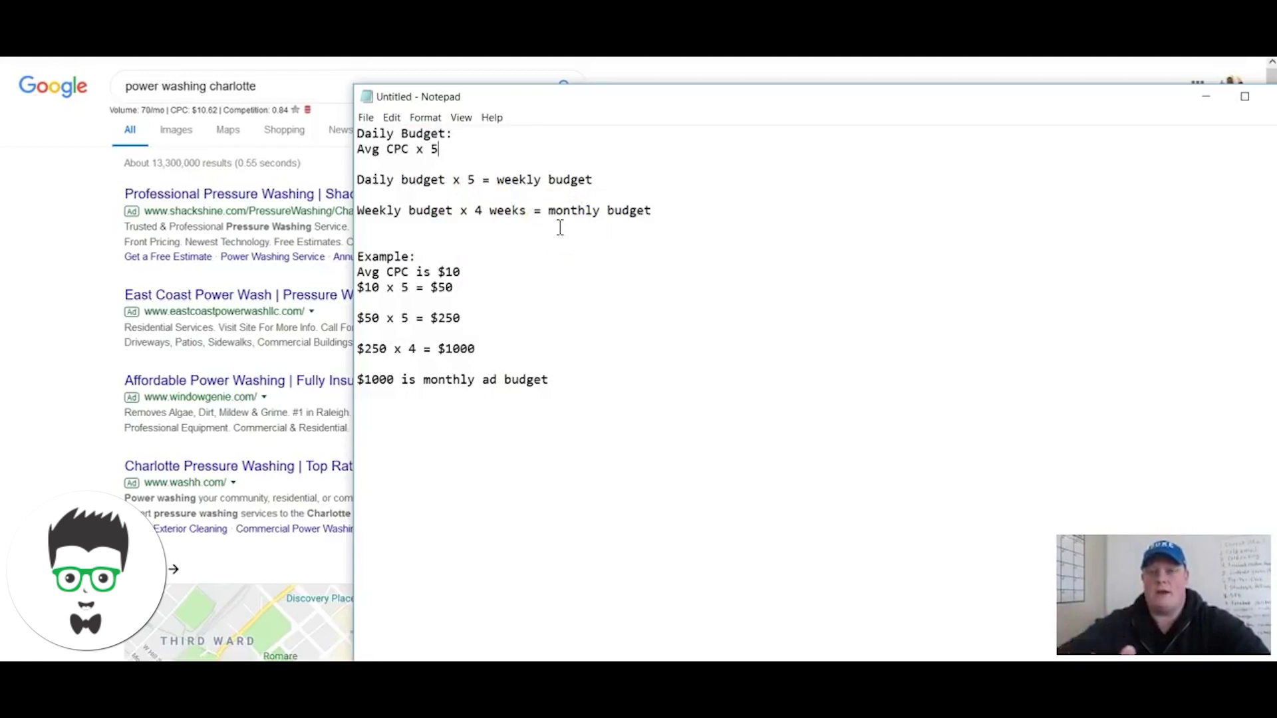
click(475, 181)
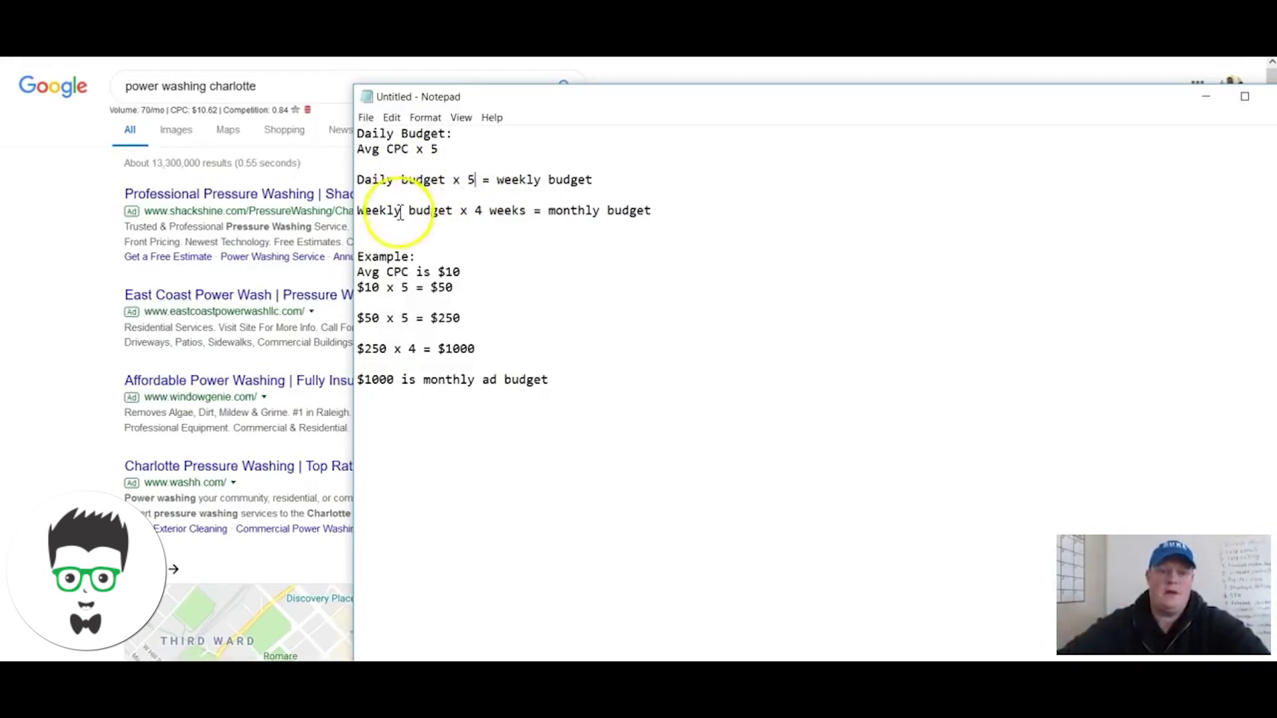
click(483, 211)
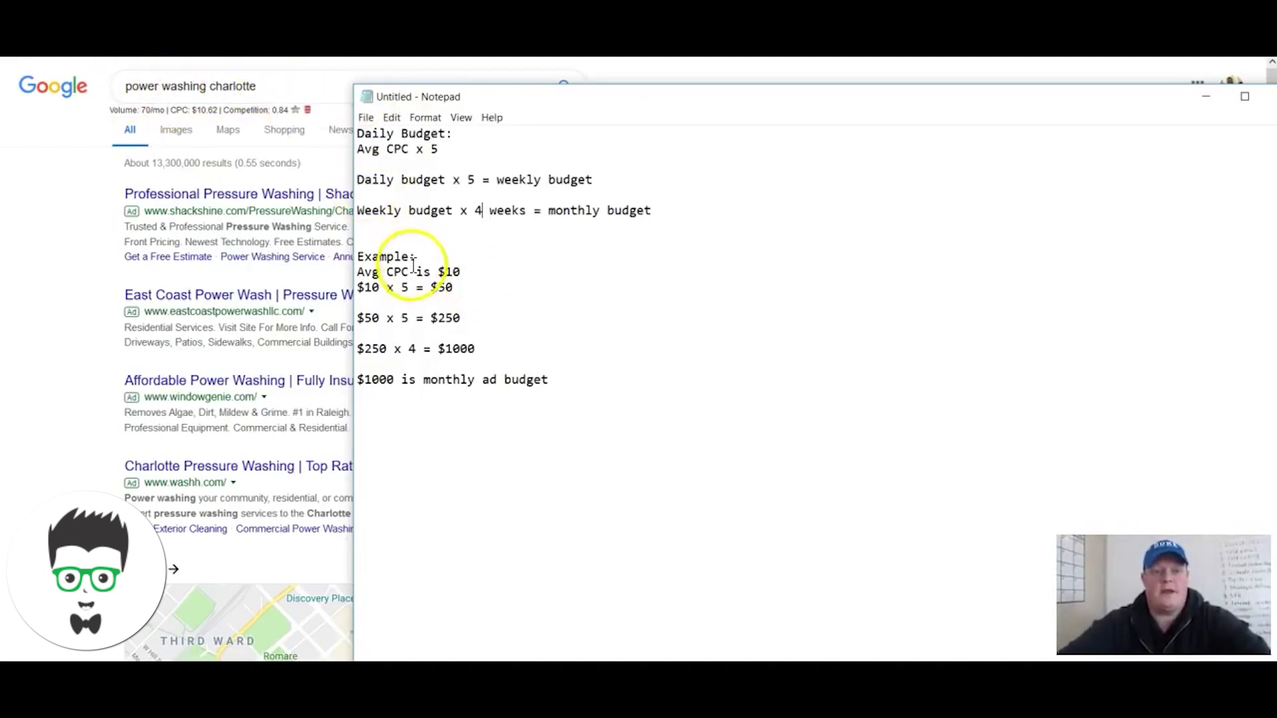
click(466, 273)
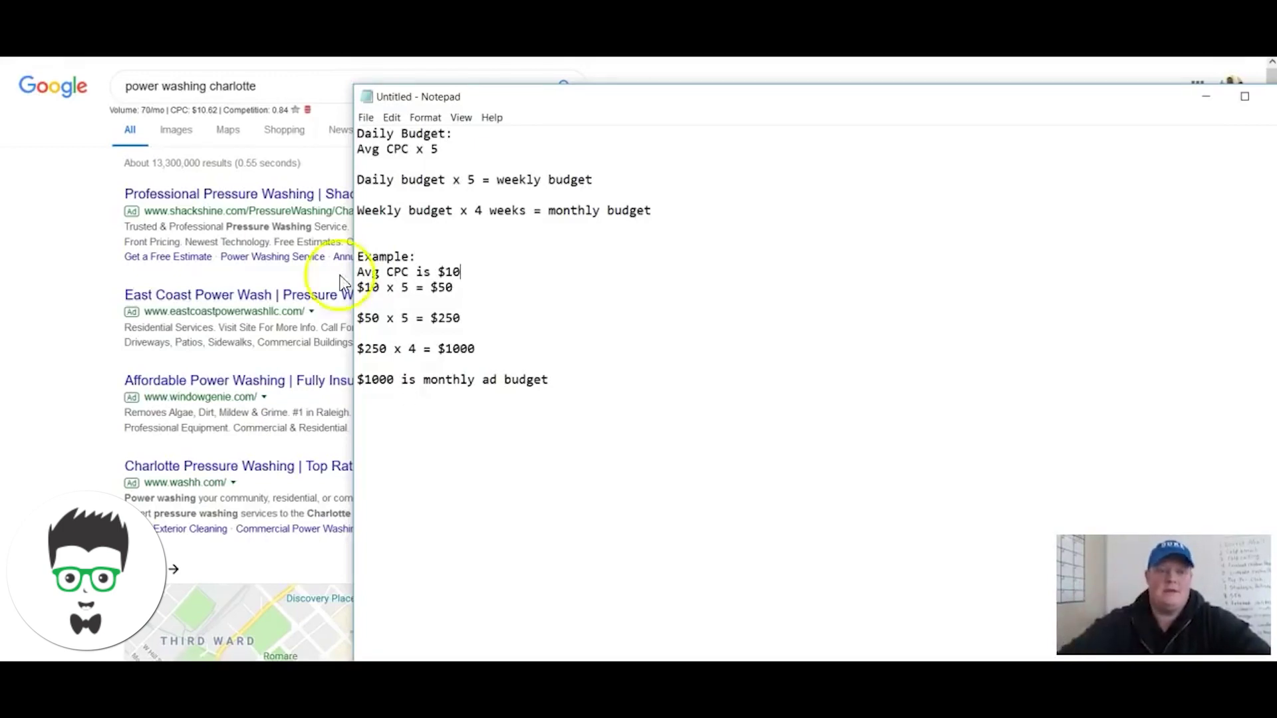
click(380, 153)
drag(381, 153, 441, 149)
click(457, 148)
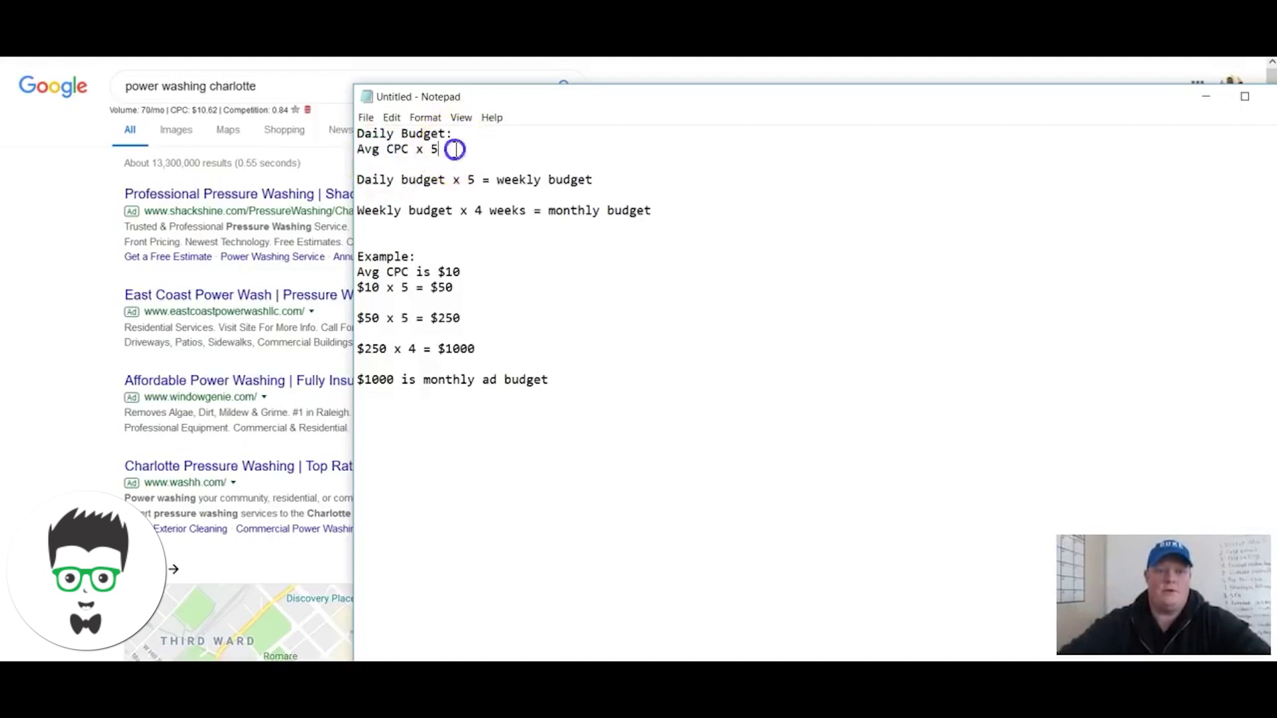
shift+click(348, 147)
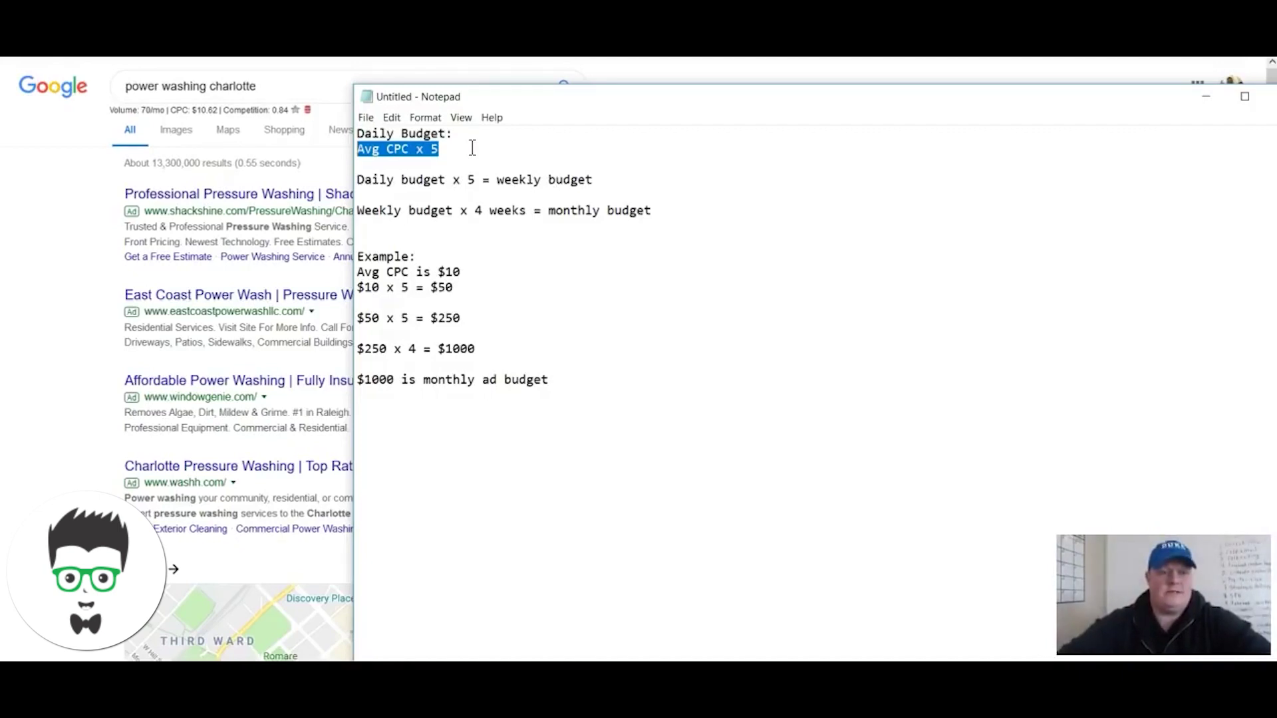
click(496, 151)
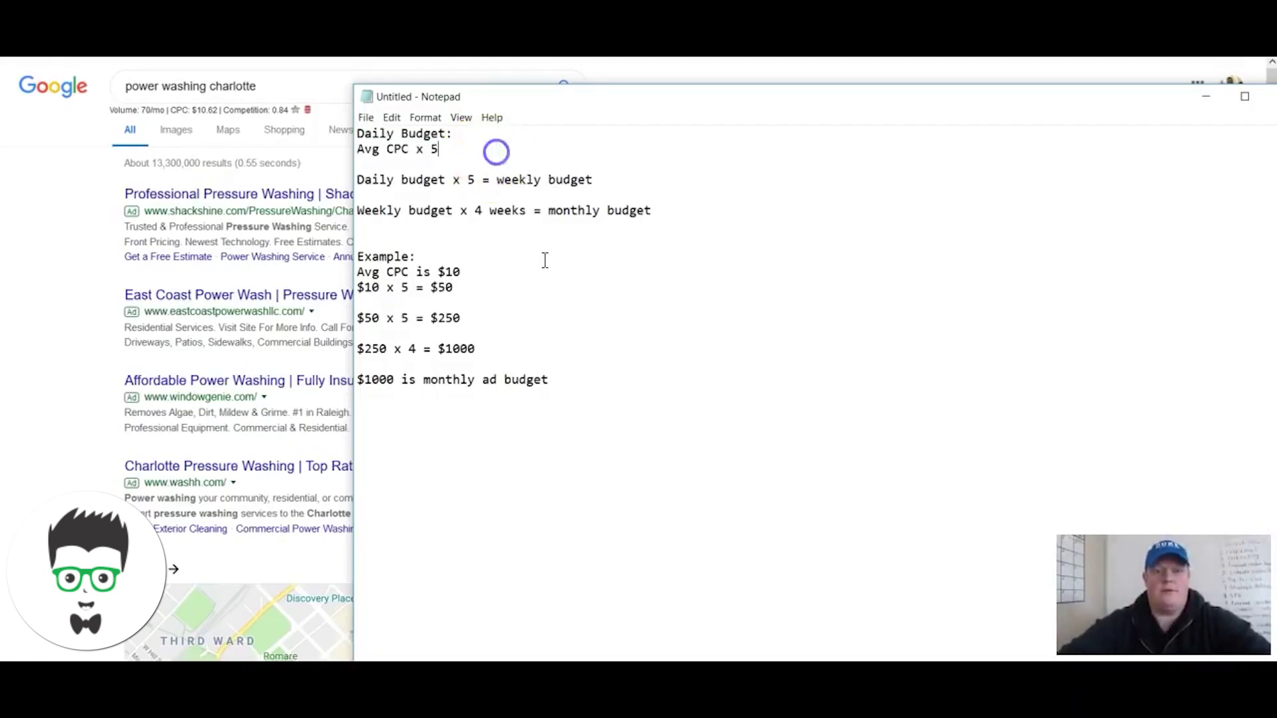
click(594, 389)
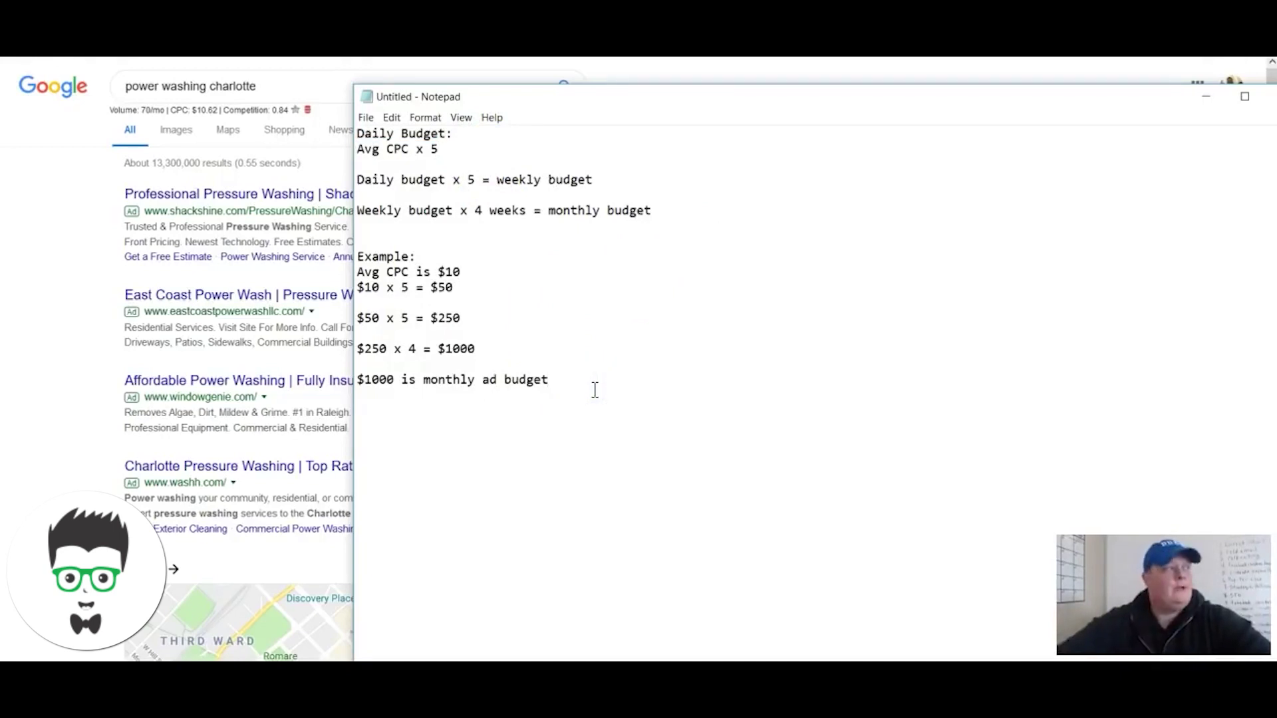